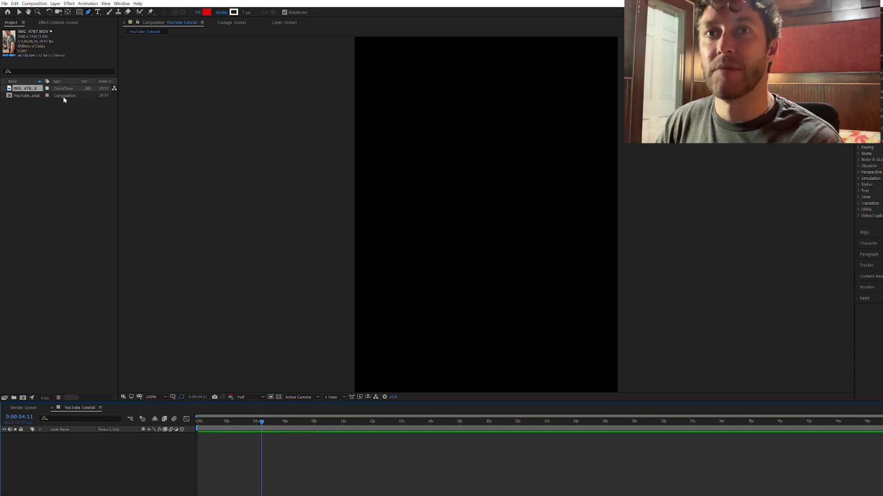
- Add the IMG_4787.MOV footage to the YouTube Tutorial composition and set the current time to 0:00:04:12, where the man stands facing the camera
{"action": "left_click_drag", "start_coordinate": [31, 88], "coordinate": [102, 430]}
{"action": "left_click_drag", "start_coordinate": [103, 467], "coordinate": [114, 462]}
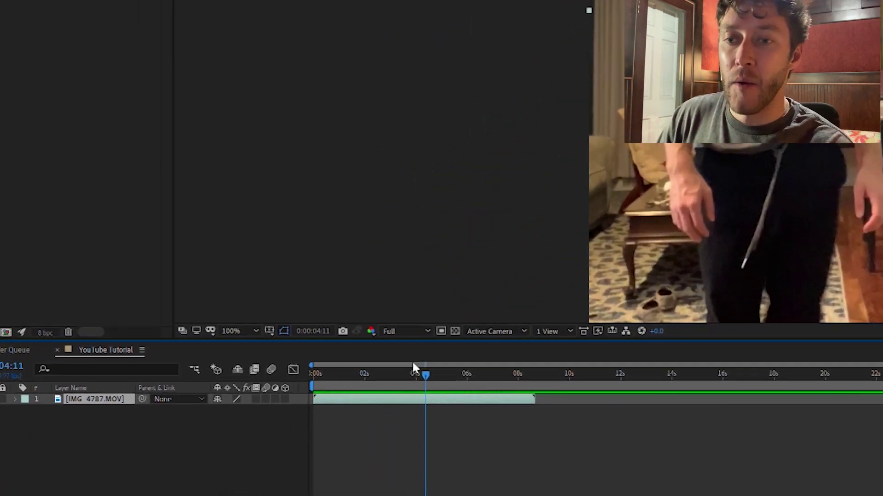
{"action": "left_click_drag", "start_coordinate": [260, 420], "coordinate": [247, 414]}
{"action": "left_click", "coordinate": [455, 341]}
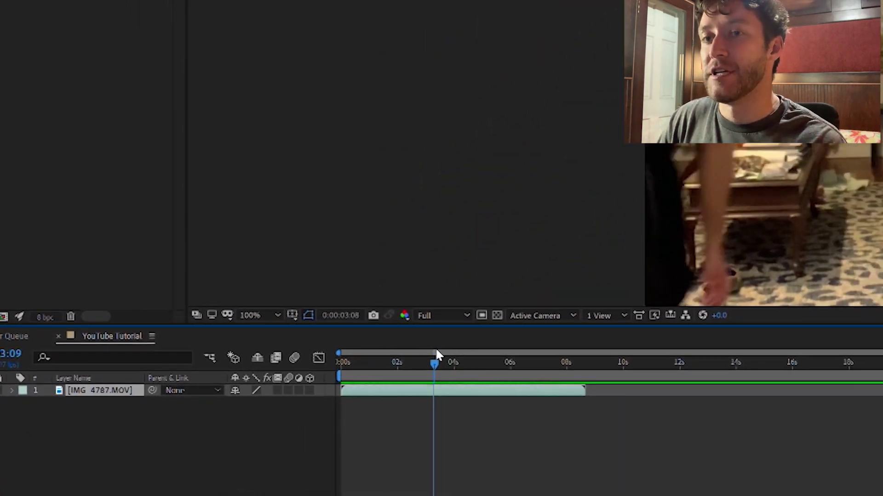
{"action": "left_click_drag", "start_coordinate": [437, 350], "coordinate": [451, 350]}
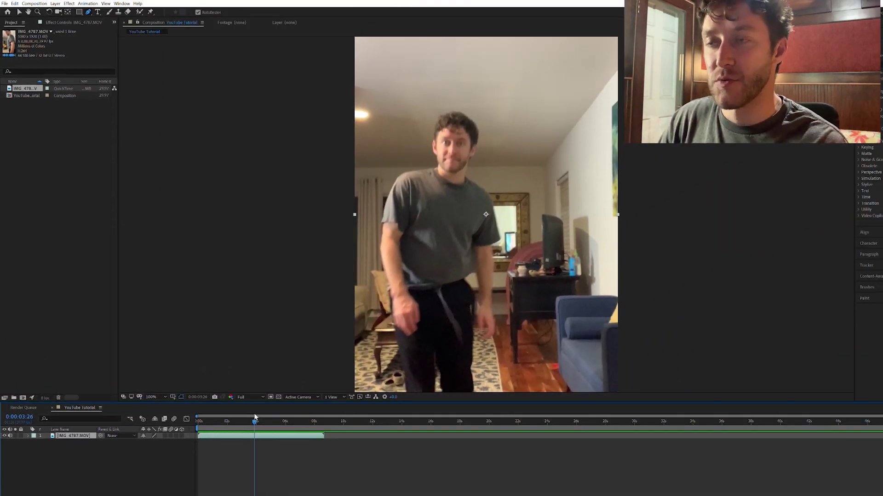
{"action": "left_click_drag", "start_coordinate": [255, 417], "coordinate": [263, 415]}
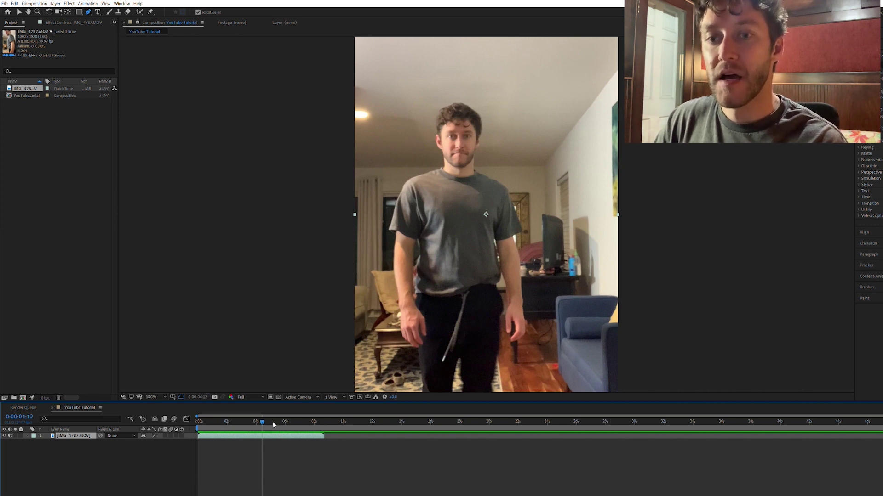
- Duplicate the footage layer and mask the man's head on the copy with a closed Pen tool path around the hair, ears and chin
{"action": "key", "text": "ctrl+d"}
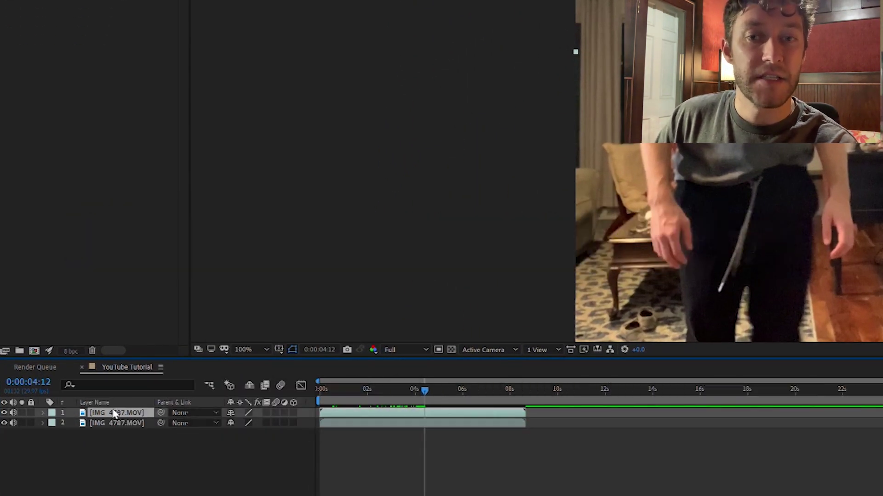
{"action": "key", "text": "ctrl+Down"}
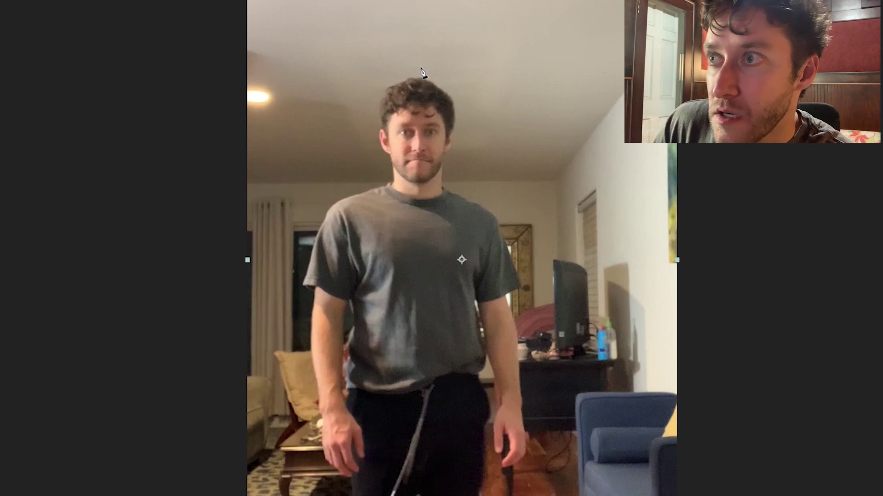
{"action": "left_click", "coordinate": [420, 77]}
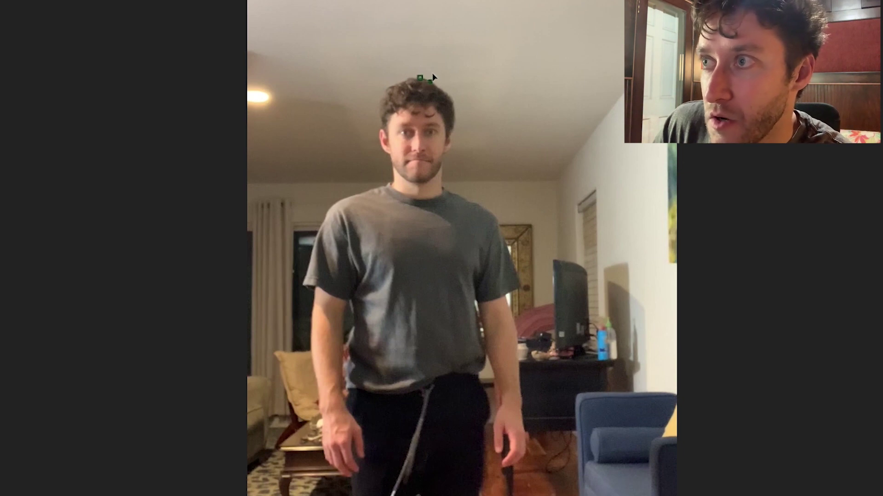
{"action": "left_click", "coordinate": [441, 91]}
{"action": "left_click", "coordinate": [451, 98]}
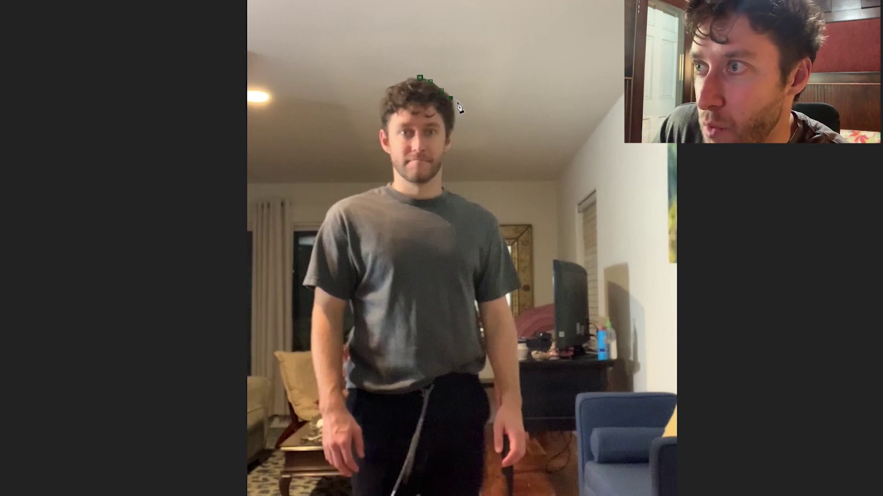
{"action": "left_click", "coordinate": [455, 113]}
{"action": "left_click", "coordinate": [453, 129]}
{"action": "left_click", "coordinate": [453, 138]}
{"action": "left_click", "coordinate": [436, 174]}
{"action": "left_click", "coordinate": [423, 181]}
{"action": "left_click", "coordinate": [439, 163]}
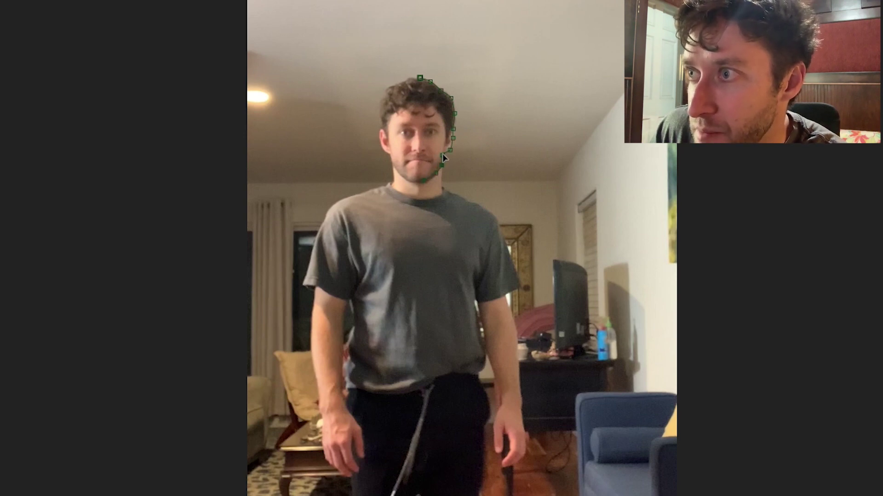
{"action": "left_click", "coordinate": [443, 155]}
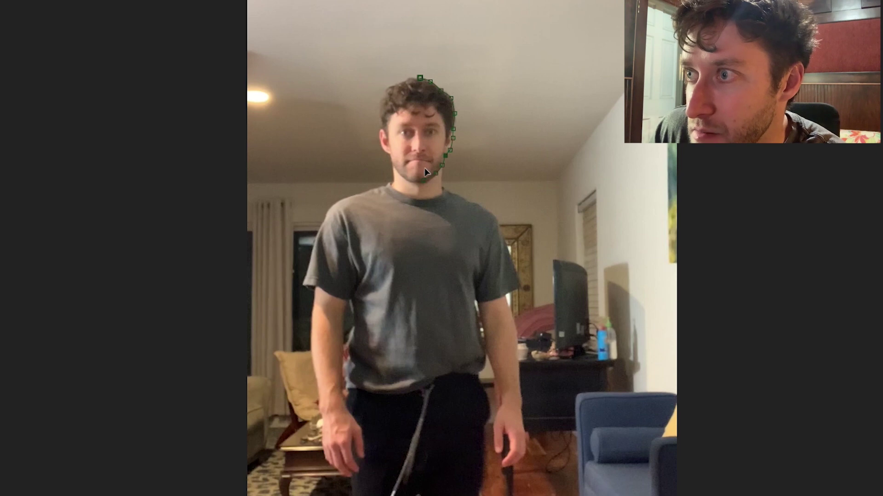
{"action": "left_click", "coordinate": [413, 181]}
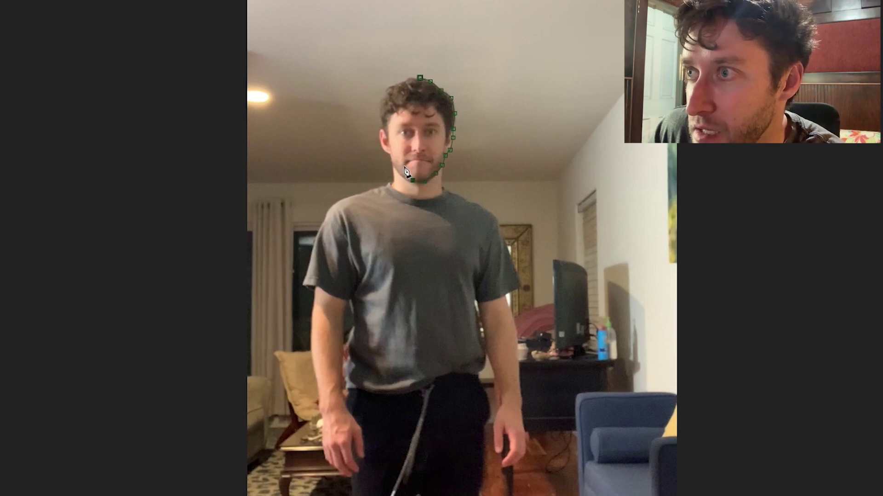
{"action": "left_click", "coordinate": [396, 169]}
{"action": "left_click", "coordinate": [390, 153]}
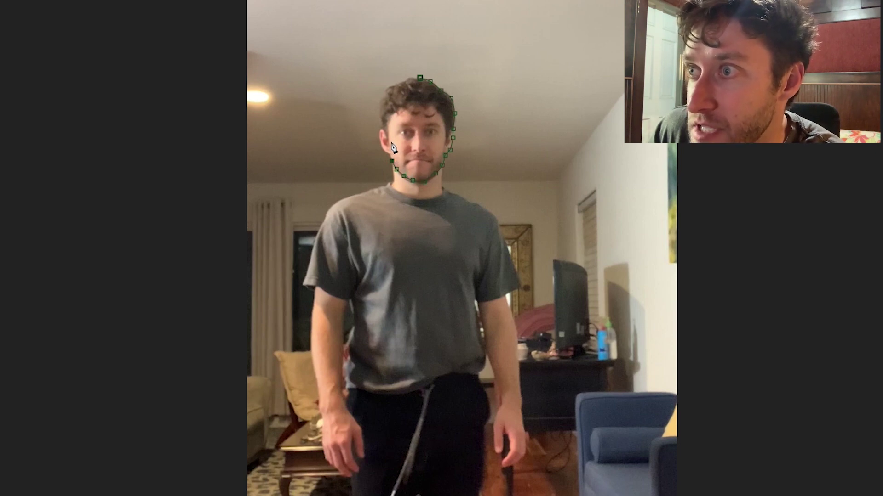
{"action": "left_click", "coordinate": [383, 149]}
{"action": "left_click", "coordinate": [379, 137]}
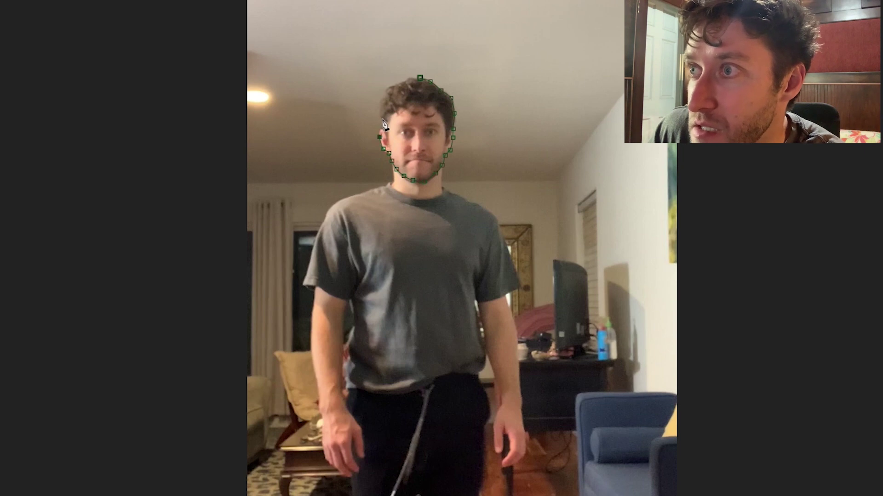
{"action": "left_click", "coordinate": [381, 116]}
{"action": "left_click", "coordinate": [380, 103]}
{"action": "left_click", "coordinate": [384, 96]}
{"action": "left_click", "coordinate": [409, 78]}
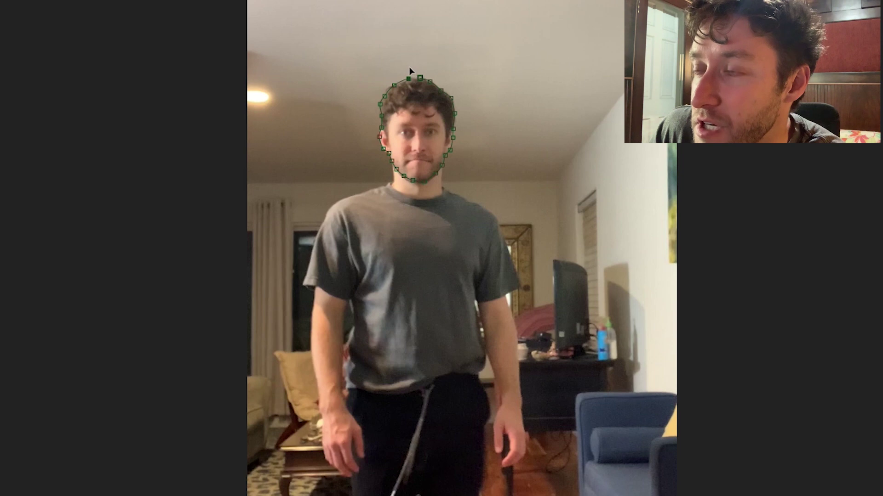
{"action": "left_click", "coordinate": [419, 77]}
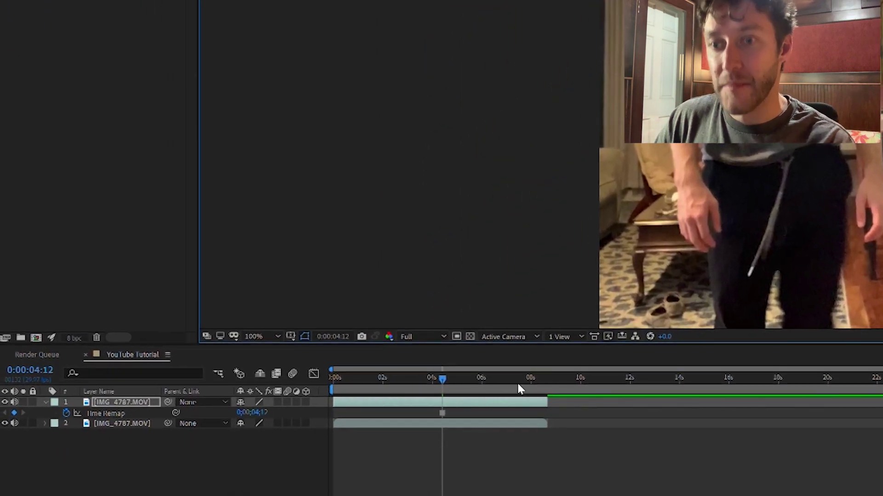
- Split the time-remapped head layer at 0:00:04:12, leaving the original footage layer whole
{"action": "left_click", "coordinate": [110, 392]}
{"action": "left_click", "coordinate": [109, 421]}
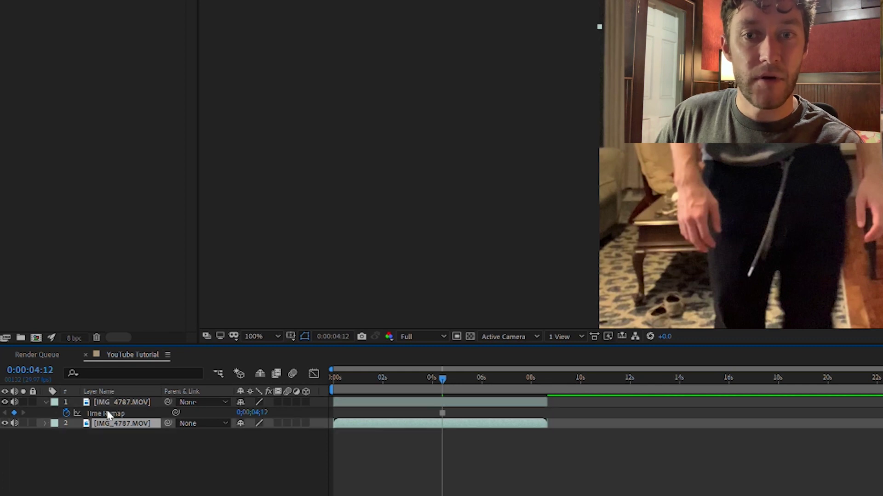
{"action": "key", "text": "ctrl+Up"}
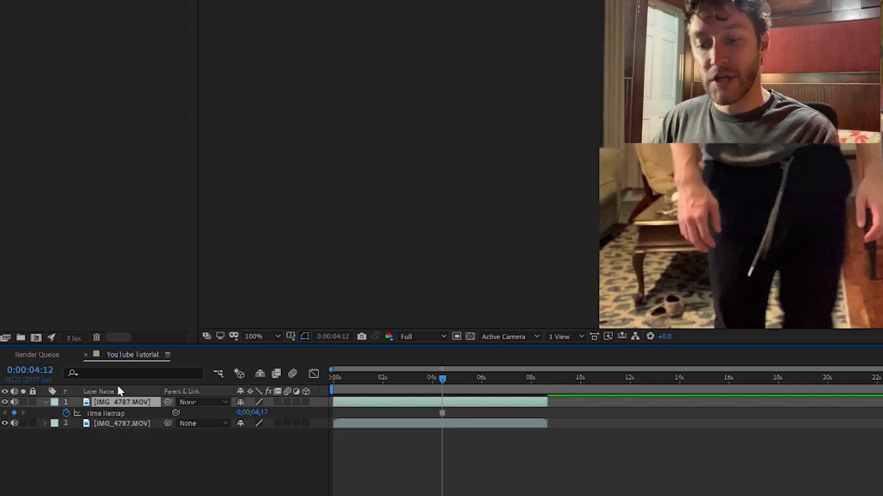
{"action": "key", "text": "ctrl+shift+d"}
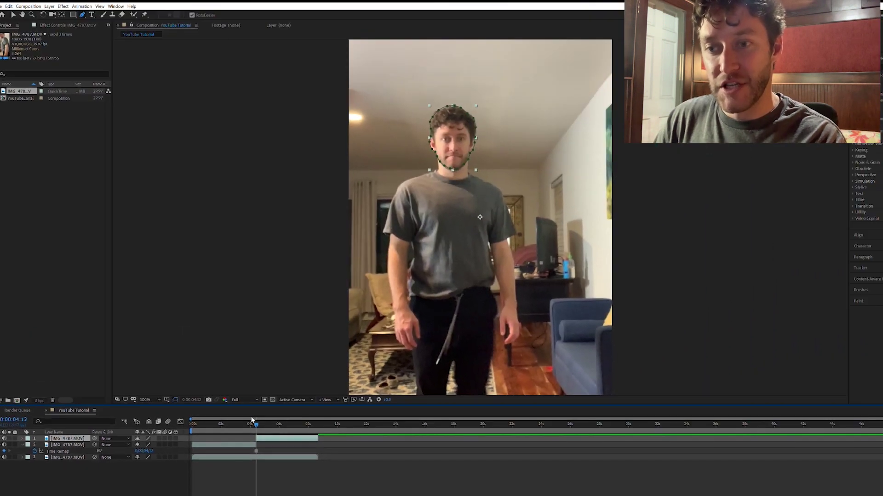
- Scrub through the footage before and after the split to check the frozen head over the moving background
{"action": "left_click_drag", "start_coordinate": [439, 377], "coordinate": [397, 368]}
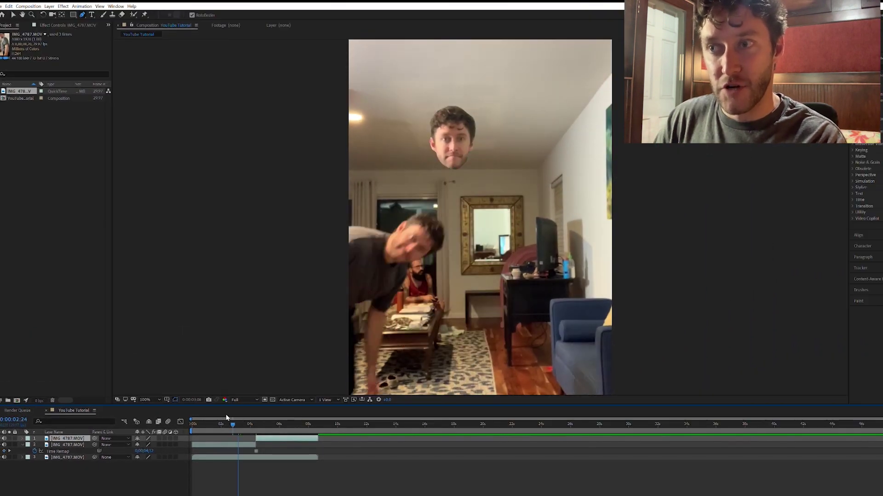
{"action": "left_click_drag", "start_coordinate": [230, 417], "coordinate": [292, 418]}
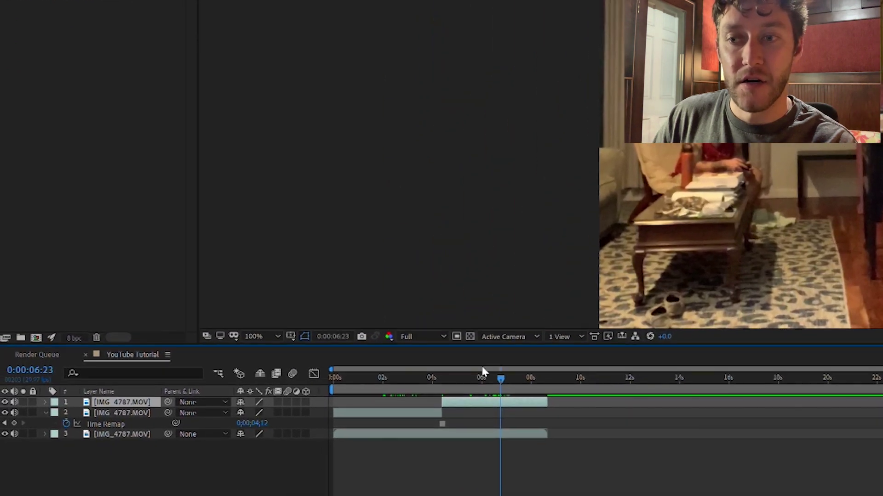
{"action": "mouse_move", "coordinate": [290, 422]}
{"action": "left_mouse_down"}
{"action": "mouse_move", "coordinate": [284, 415]}
{"action": "mouse_move", "coordinate": [290, 421]}
{"action": "left_mouse_up"}
{"action": "left_click_drag", "start_coordinate": [502, 377], "coordinate": [507, 378]}
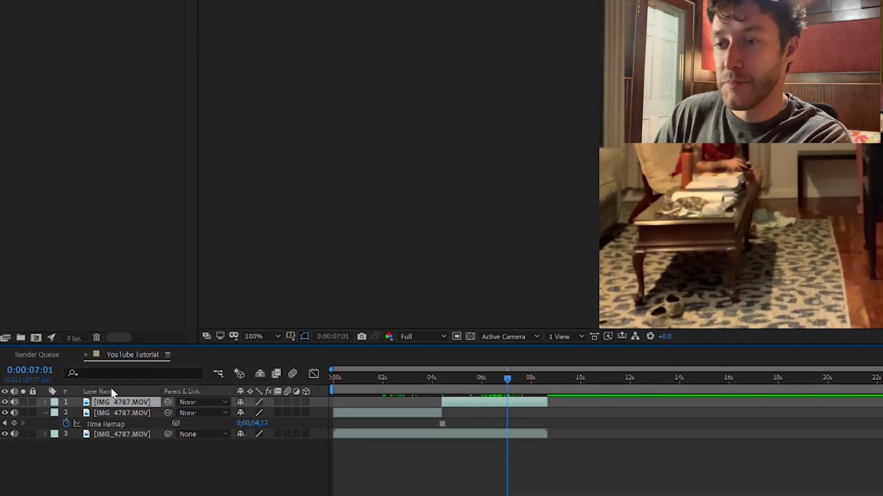
- Delete the head segment after the split and preview the composition from 0:00:02:00
{"action": "key", "text": "Delete"}
{"action": "left_click", "coordinate": [382, 378]}
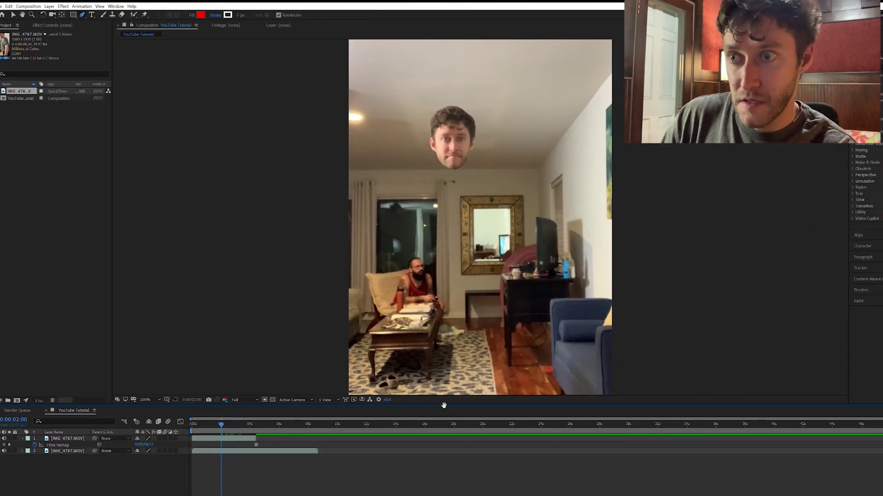
{"action": "key", "text": "space"}
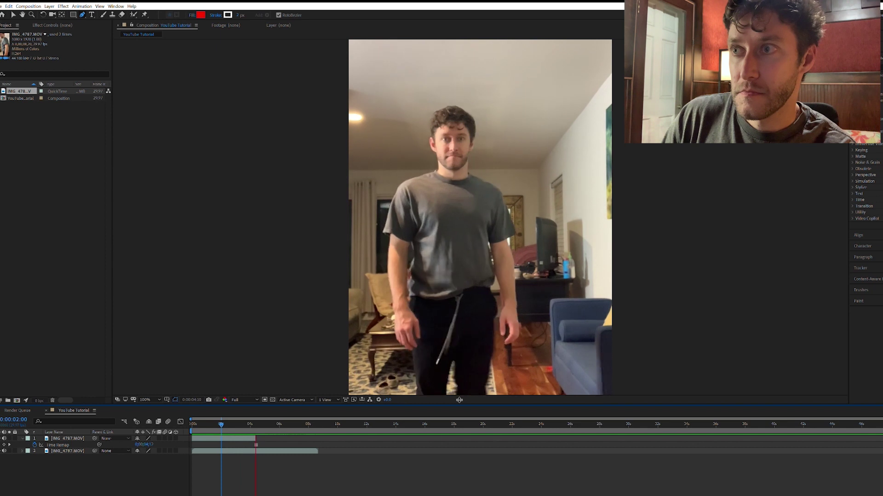
{"action": "key", "text": "space"}
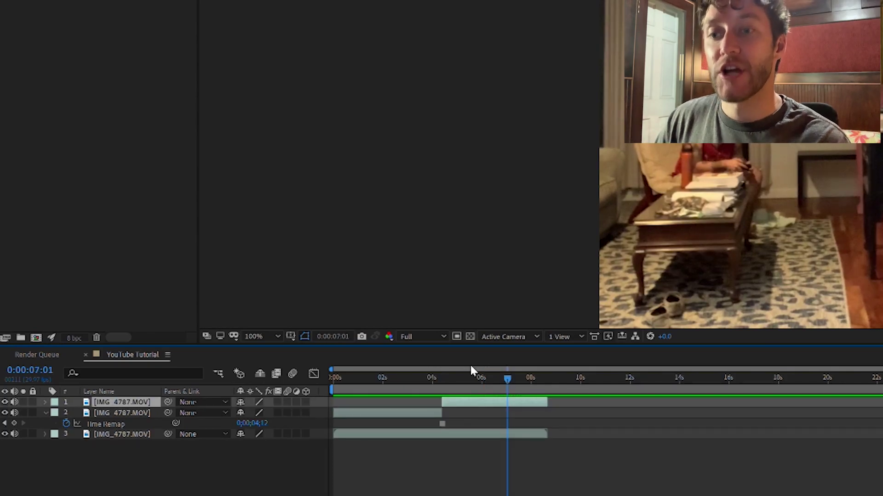
- Delete the head segment before the split and preview the composition from 0:00:02:09
{"action": "left_click", "coordinate": [389, 373]}
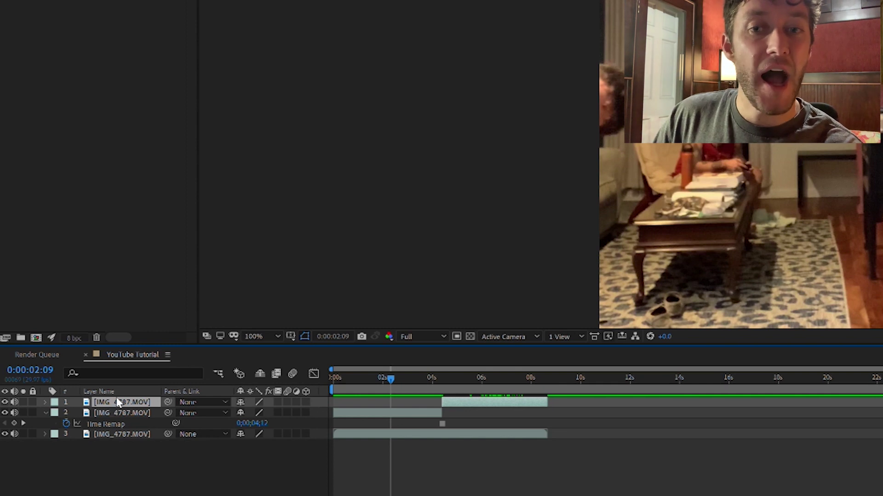
{"action": "left_click", "coordinate": [131, 412]}
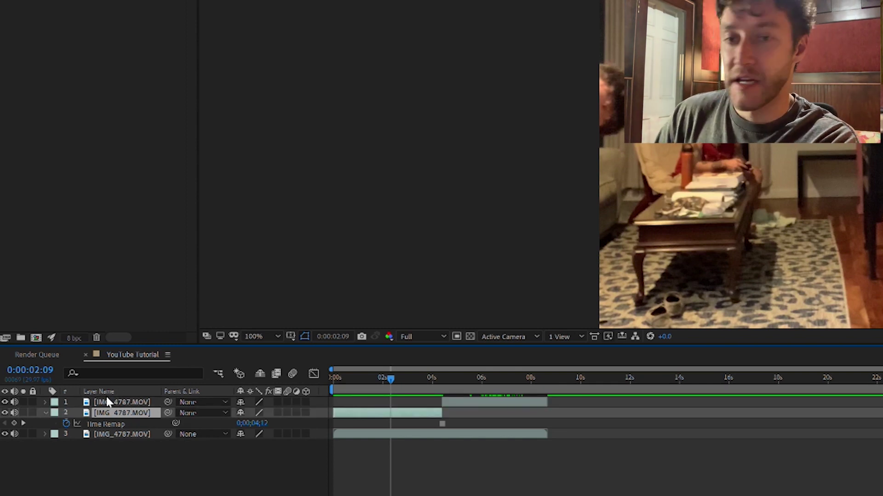
{"action": "key", "text": "Delete"}
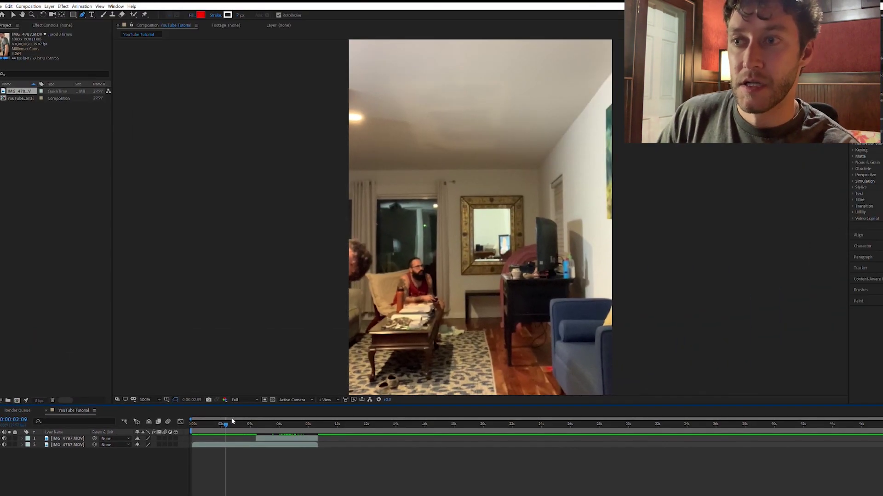
{"action": "key", "text": "space"}
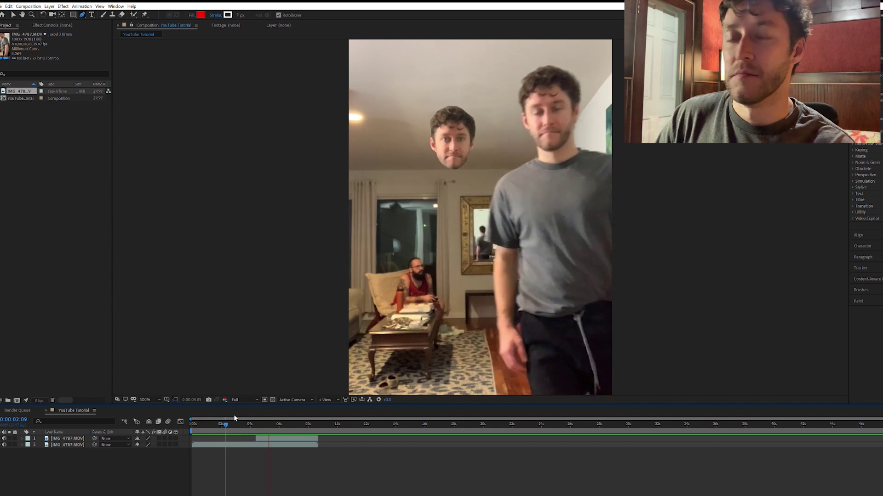
{"action": "key", "text": "space"}
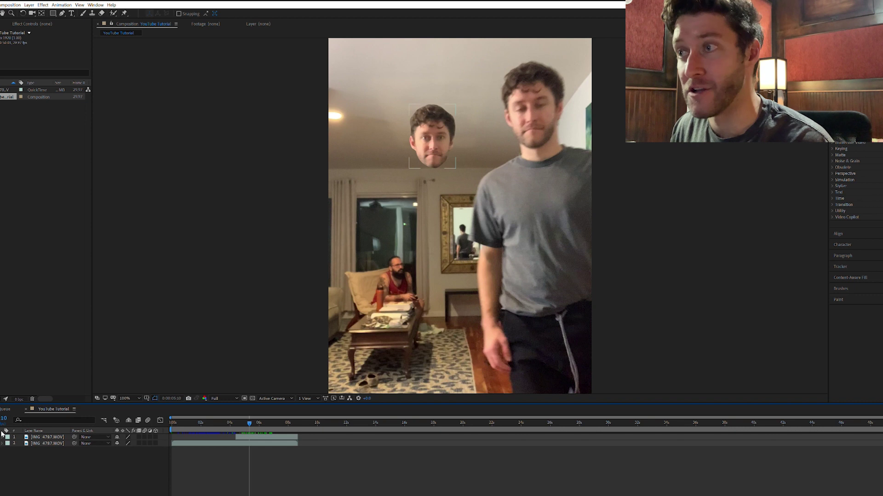
{"action": "key", "text": "space"}
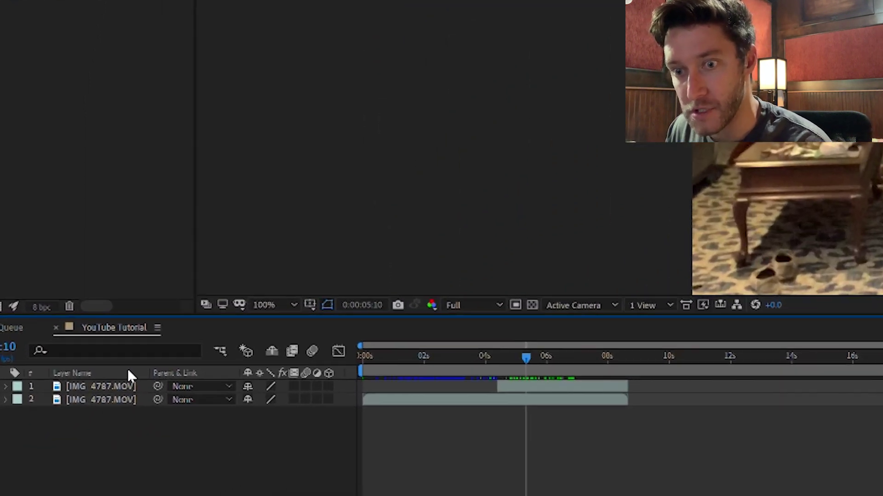
- Set the Mask Feather of Mask 1 on the frozen head layer to 7 pixels, then deselect the layer
{"action": "left_click", "coordinate": [56, 437]}
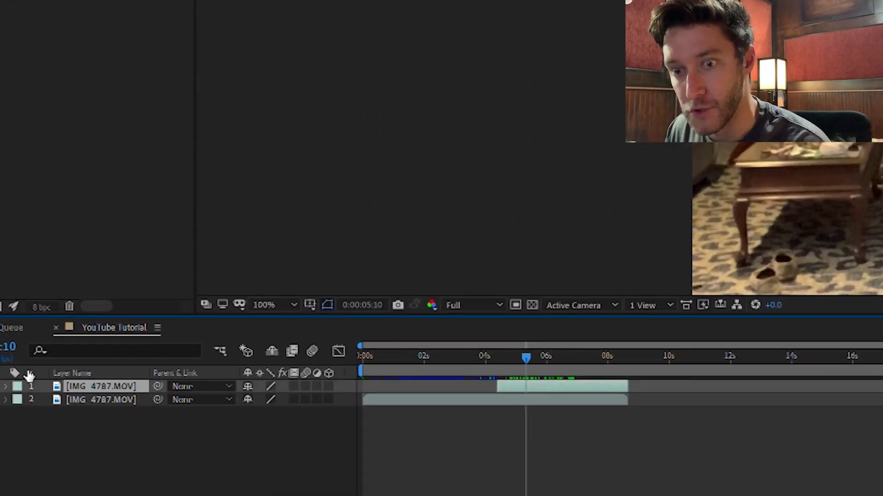
{"action": "key", "text": "ctrl+alt+t"}
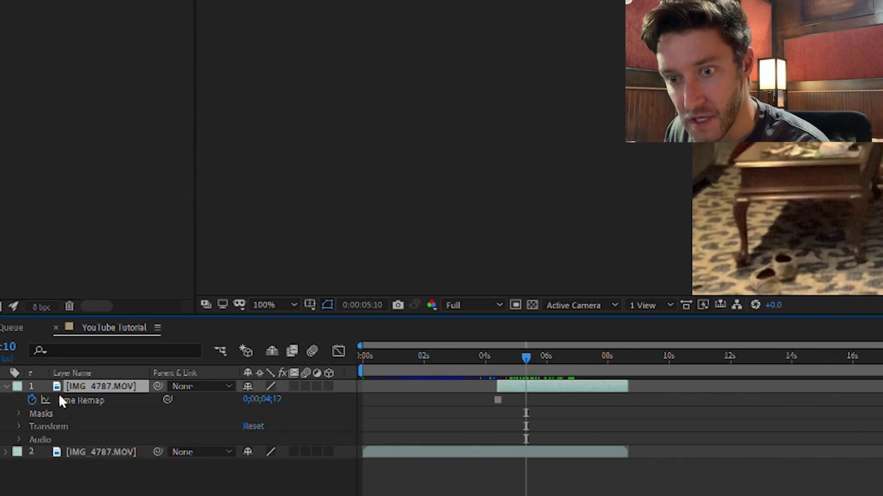
{"action": "left_click", "coordinate": [19, 412]}
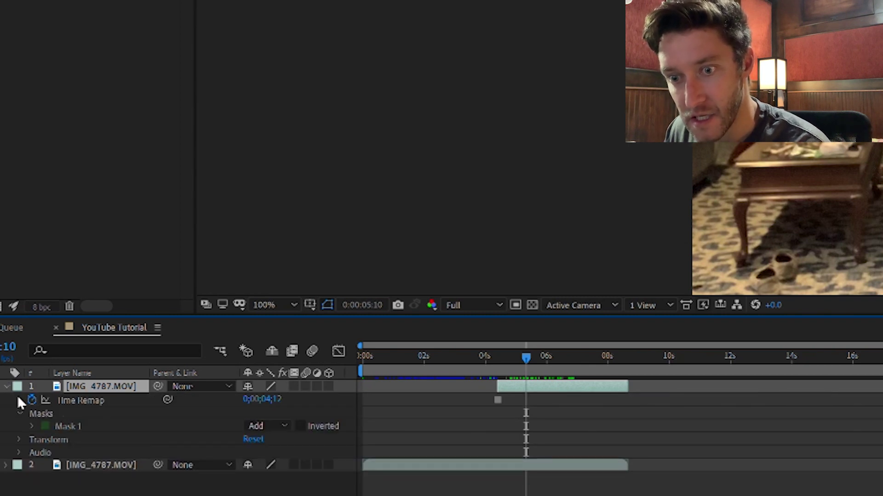
{"action": "left_click", "coordinate": [31, 426]}
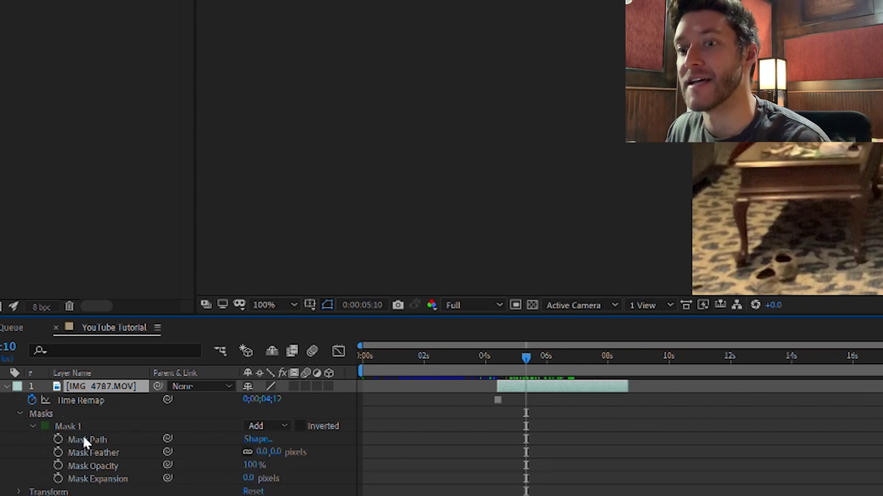
{"action": "left_click", "coordinate": [276, 452]}
{"action": "type", "text": "7"}
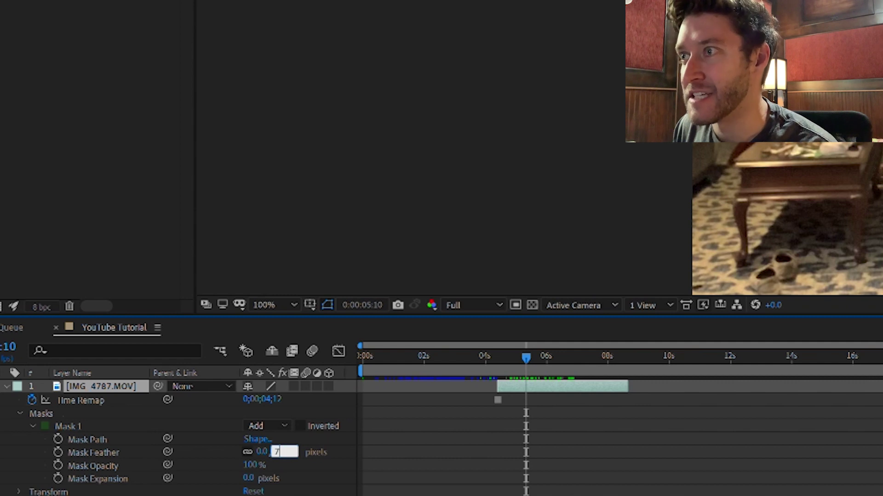
{"action": "key", "text": "Return"}
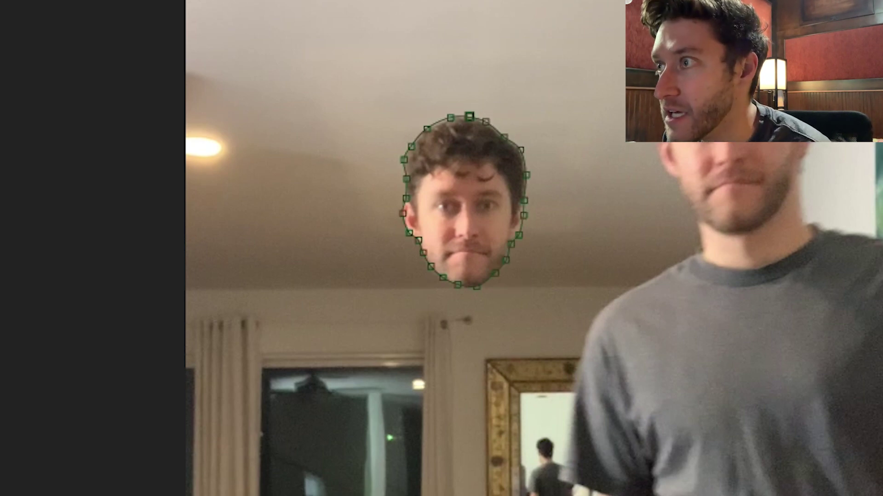
{"action": "left_click", "coordinate": [546, 251]}
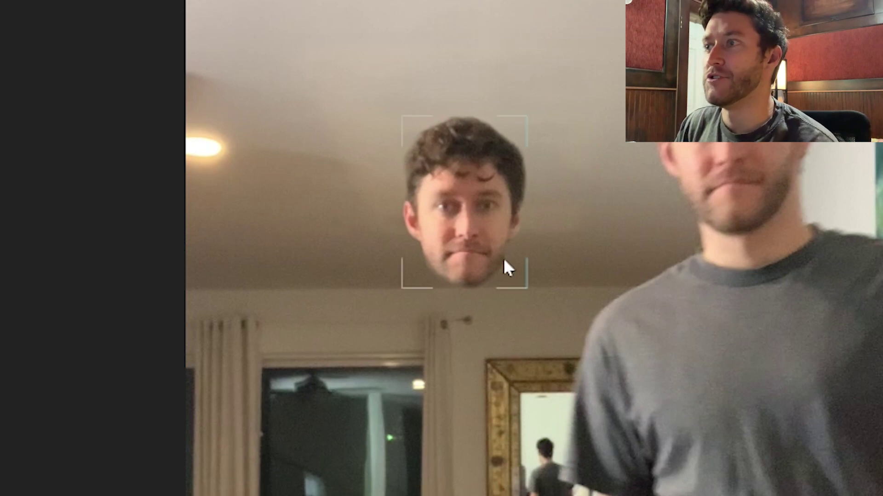
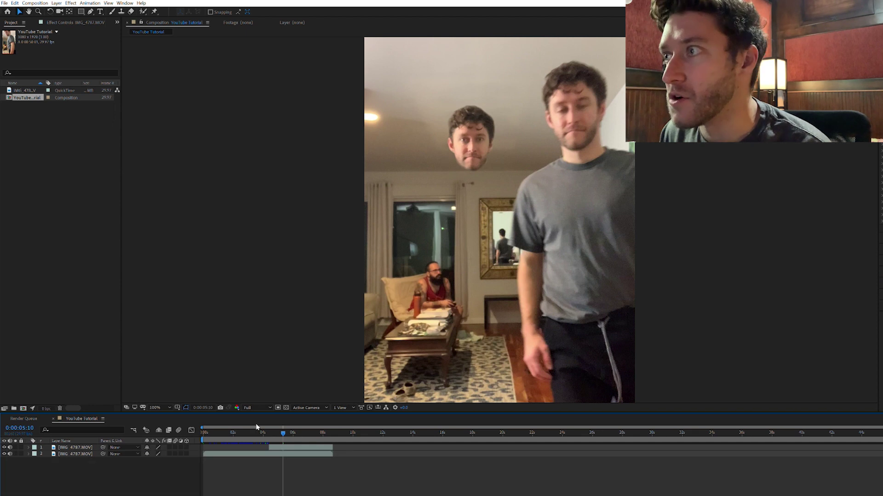
- Duplicate the full-length footage layer with the playhead at 0:00:04:23 and hide the first frozen head layer
{"action": "left_click_drag", "start_coordinate": [265, 427], "coordinate": [276, 427]}
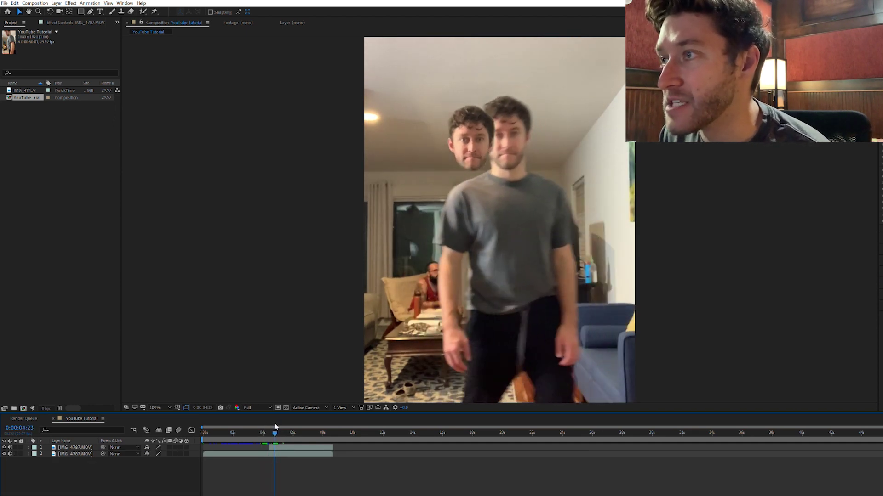
{"action": "left_click", "coordinate": [83, 449]}
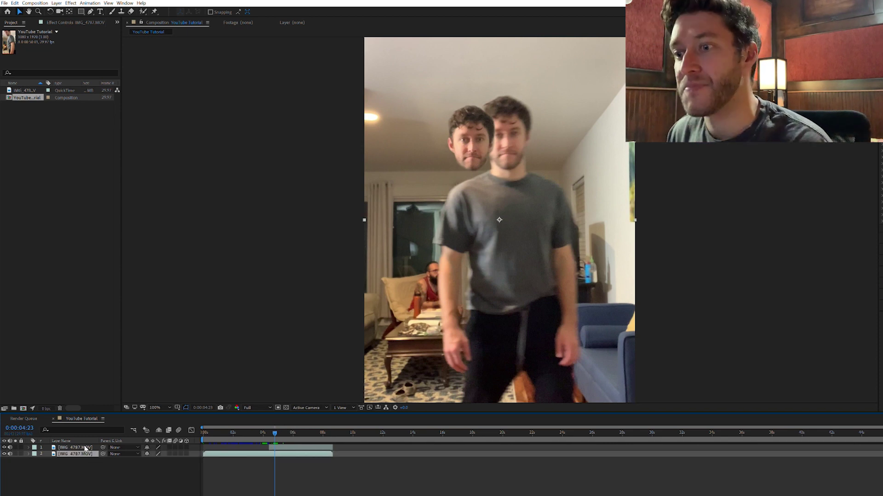
{"action": "key", "text": "ctrl+d"}
{"action": "left_click", "coordinate": [84, 446]}
{"action": "left_click", "coordinate": [5, 446]}
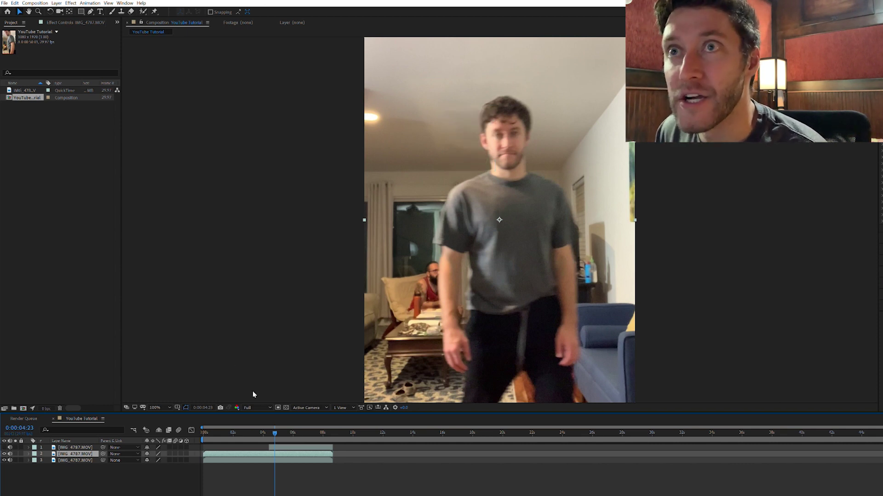
- Trace a closed Pen tool mask around the man's head and chin on the new duplicate layer
{"action": "left_click", "coordinate": [91, 11]}
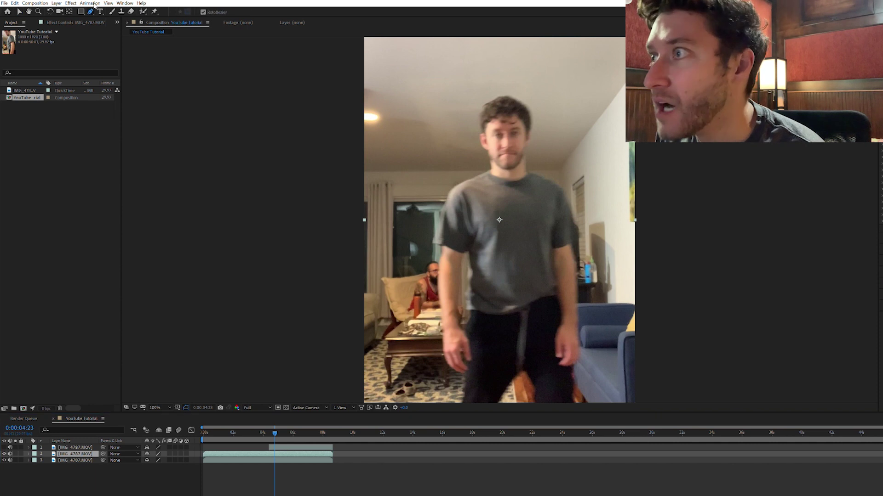
{"action": "left_click", "coordinate": [517, 97]}
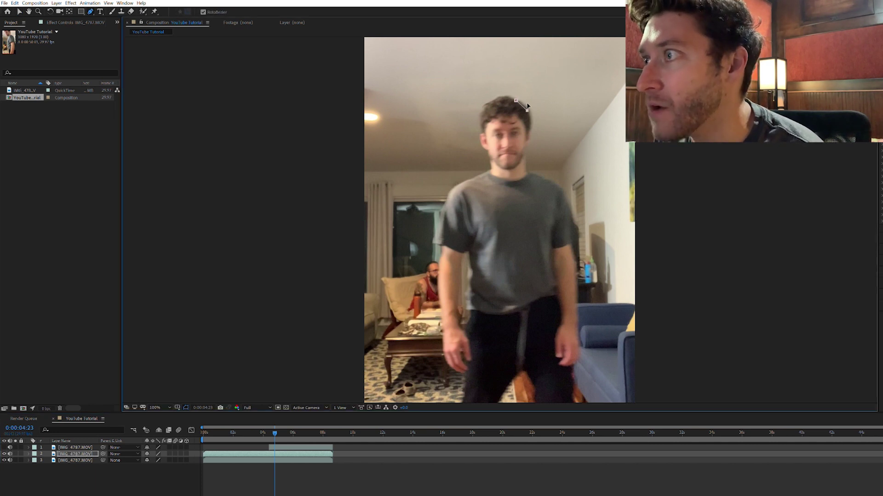
{"action": "left_click", "coordinate": [531, 123]}
{"action": "left_click", "coordinate": [530, 136]}
{"action": "left_click", "coordinate": [524, 153]}
{"action": "left_click", "coordinate": [519, 164]}
{"action": "left_click", "coordinate": [510, 168]}
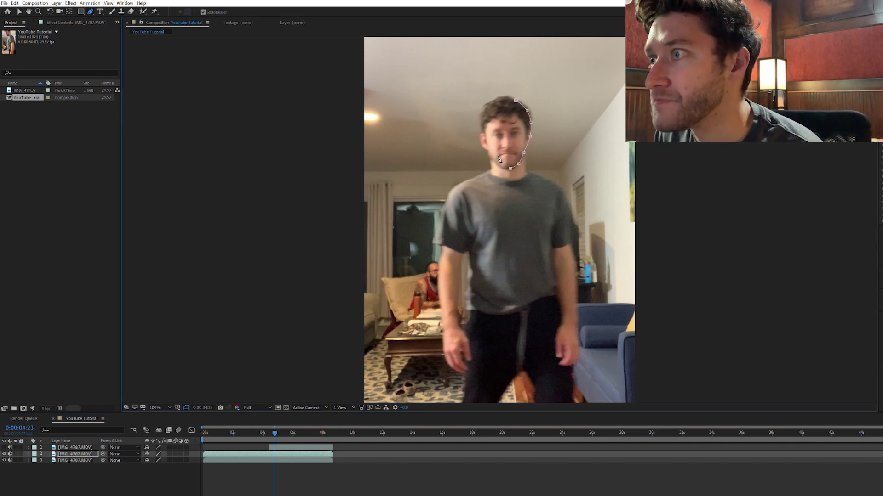
{"action": "left_click", "coordinate": [488, 145]}
{"action": "left_click", "coordinate": [481, 131]}
{"action": "left_click", "coordinate": [483, 117]}
{"action": "left_click", "coordinate": [489, 104]}
{"action": "left_click", "coordinate": [502, 98]}
{"action": "left_click", "coordinate": [511, 99]}
{"action": "left_click", "coordinate": [516, 100]}
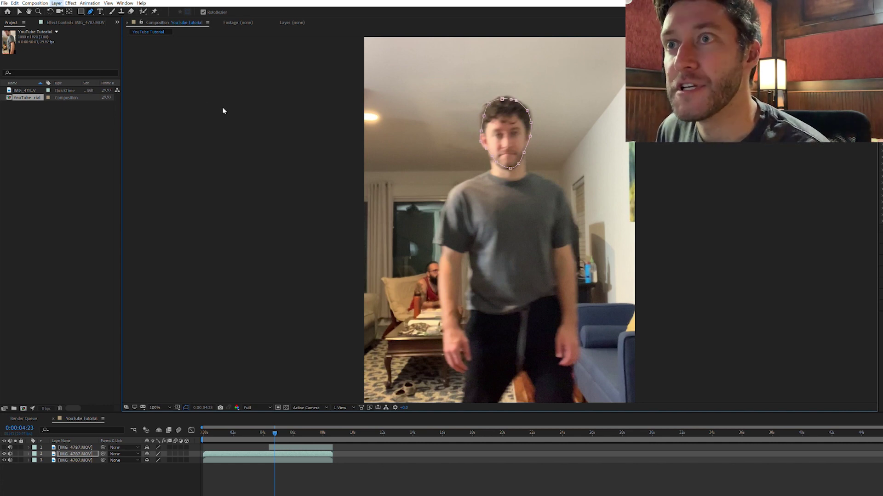
- Freeze the masked duplicate at 0:00:04:23, and split off and delete its segment before that time
{"action": "key", "text": "ctrl+alt+t"}
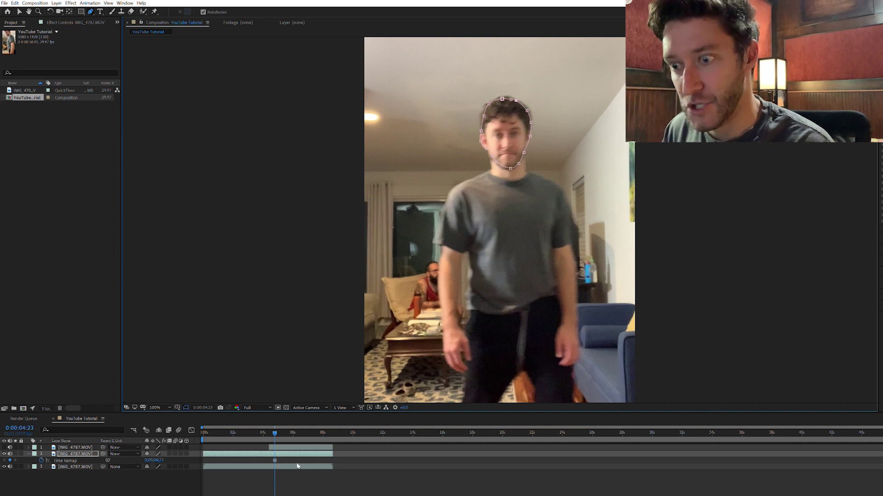
{"action": "key", "text": "ctrl+shift+d"}
{"action": "left_click", "coordinate": [86, 459]}
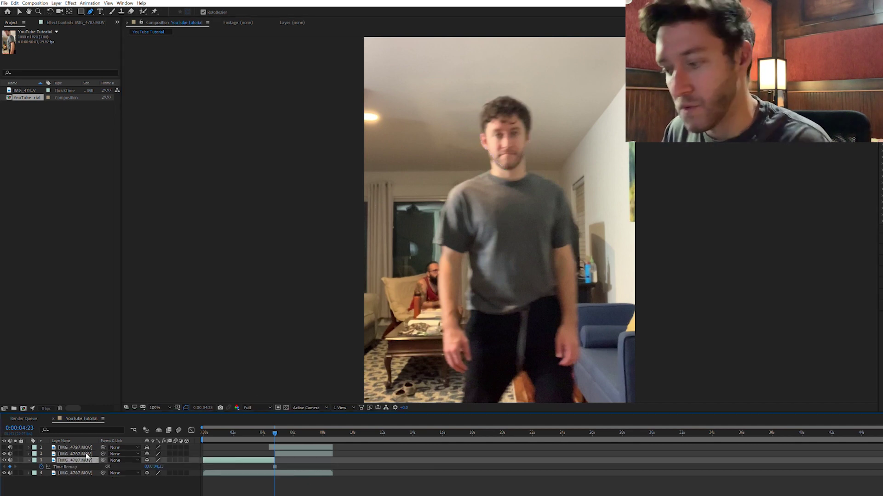
{"action": "key", "text": "Delete"}
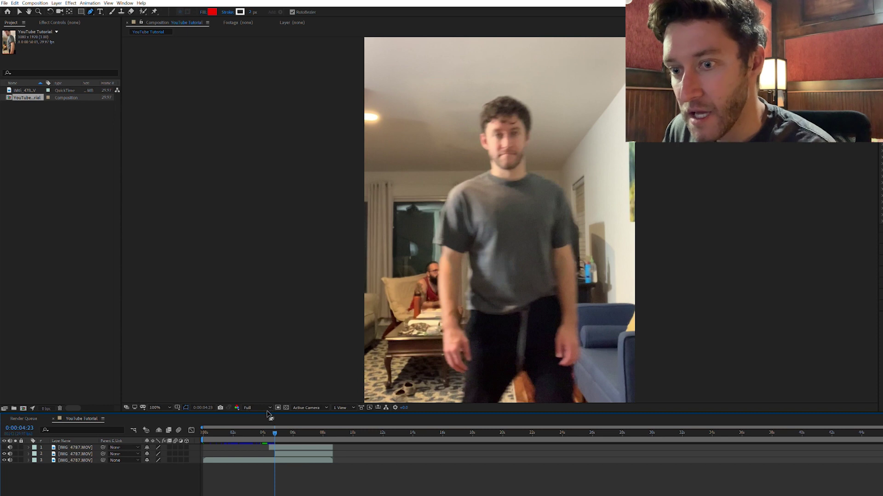
{"action": "left_click", "coordinate": [276, 448]}
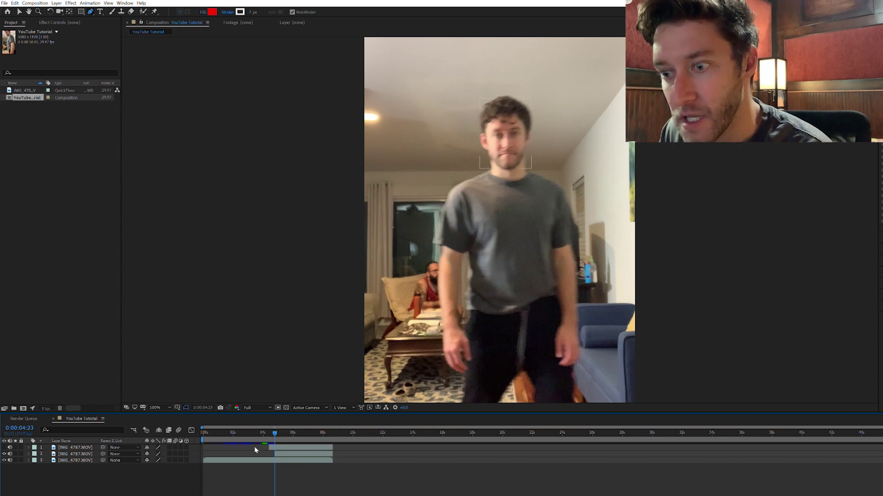
- Set the Mask Feather of Mask 1 on the second frozen head layer to 7 pixels
{"action": "left_click", "coordinate": [28, 454]}
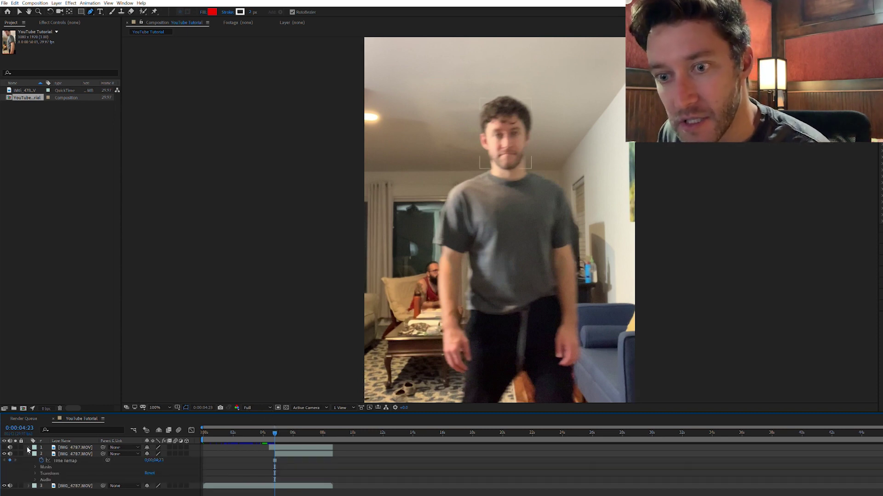
{"action": "left_click", "coordinate": [36, 467]}
{"action": "left_click", "coordinate": [43, 472]}
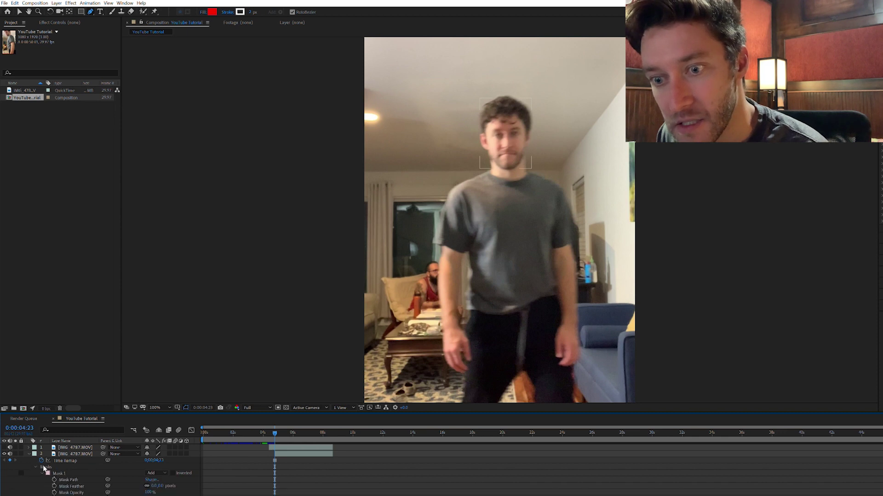
{"action": "left_click", "coordinate": [160, 486]}
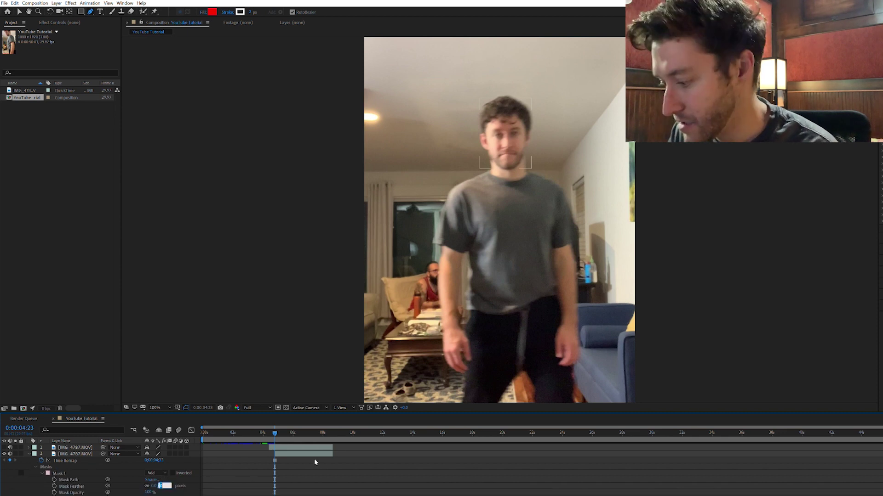
{"action": "type", "text": "7"}
{"action": "key", "text": "Return"}
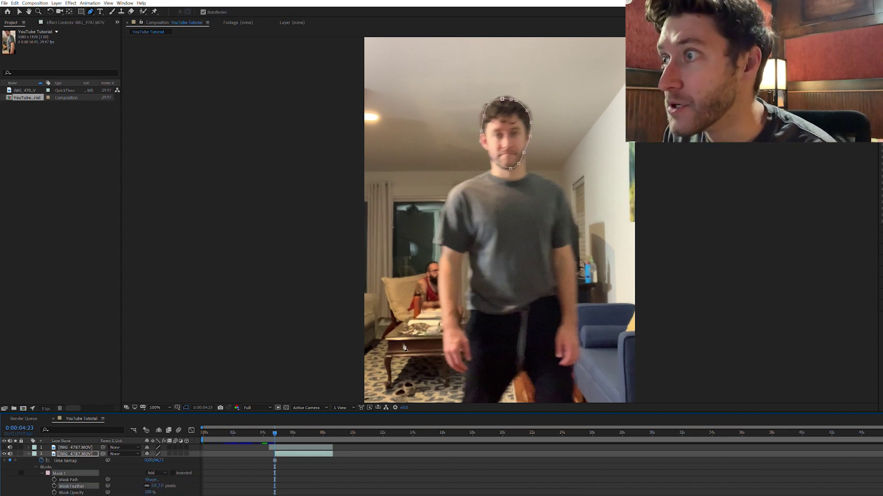
- Make the first frozen head layer visible again and scrub to 0:00:05:09 to check both floating heads
{"action": "left_click_drag", "start_coordinate": [275, 429], "coordinate": [282, 426]}
{"action": "left_click", "coordinate": [372, 465]}
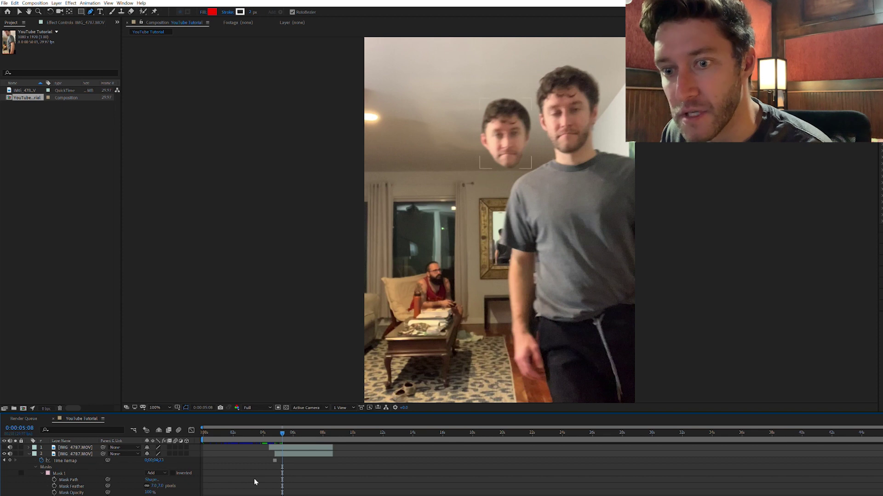
{"action": "left_click", "coordinate": [30, 452]}
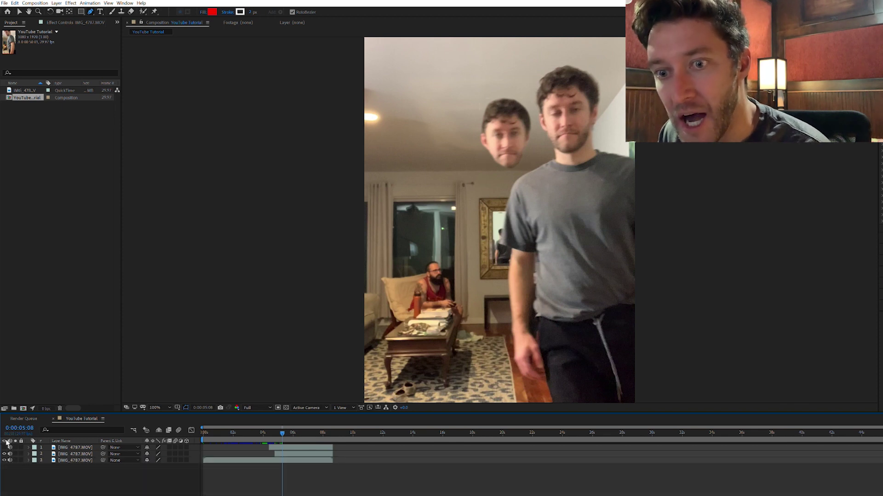
{"action": "left_click", "coordinate": [4, 447]}
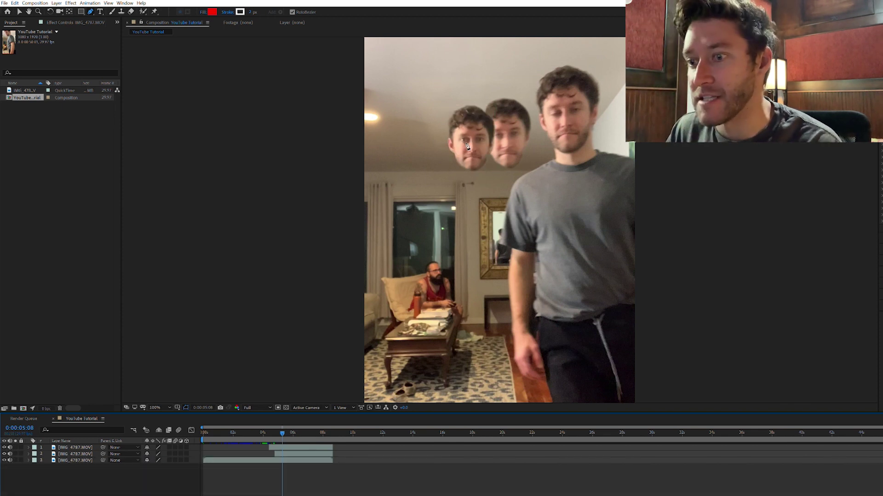
{"action": "left_click_drag", "start_coordinate": [253, 429], "coordinate": [284, 426]}
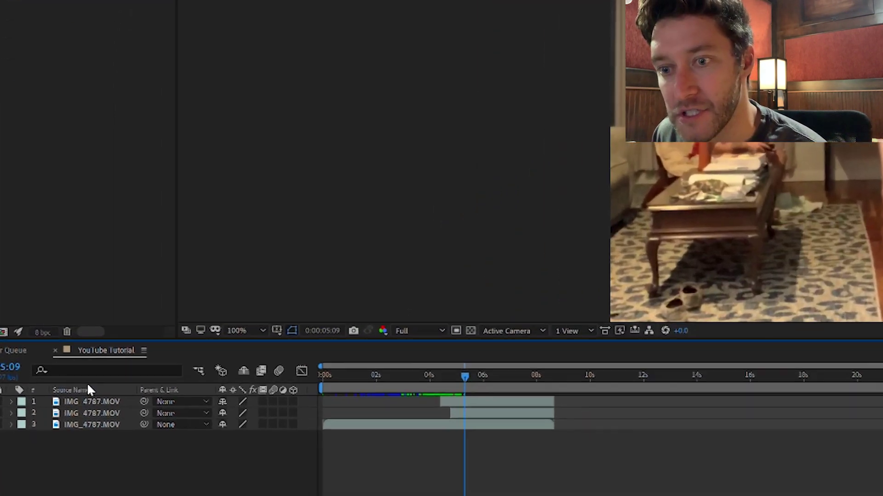
- Move the second frozen head layer above the first one in the layer stack
{"action": "left_click", "coordinate": [75, 441]}
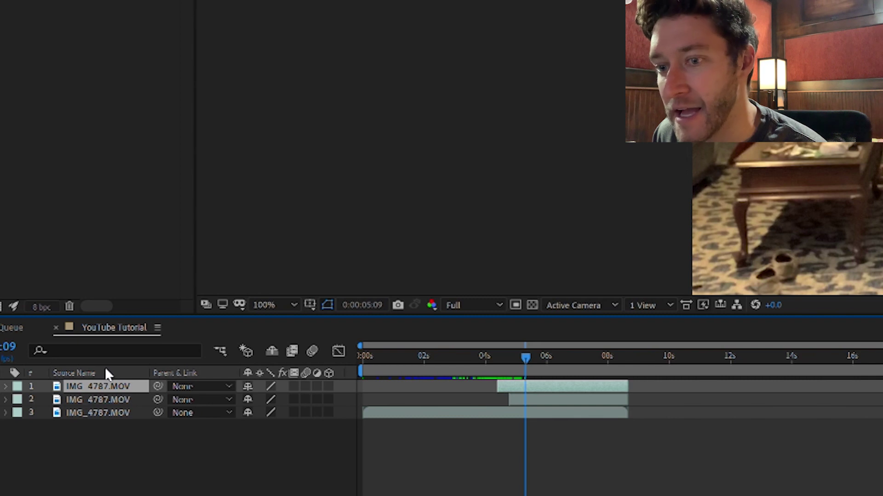
{"action": "left_click_drag", "start_coordinate": [118, 399], "coordinate": [108, 371]}
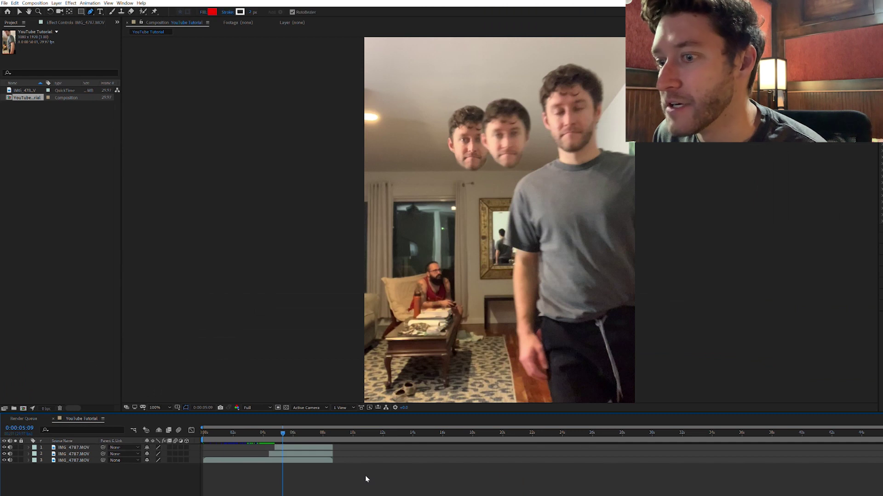
{"action": "left_click", "coordinate": [180, 453]}
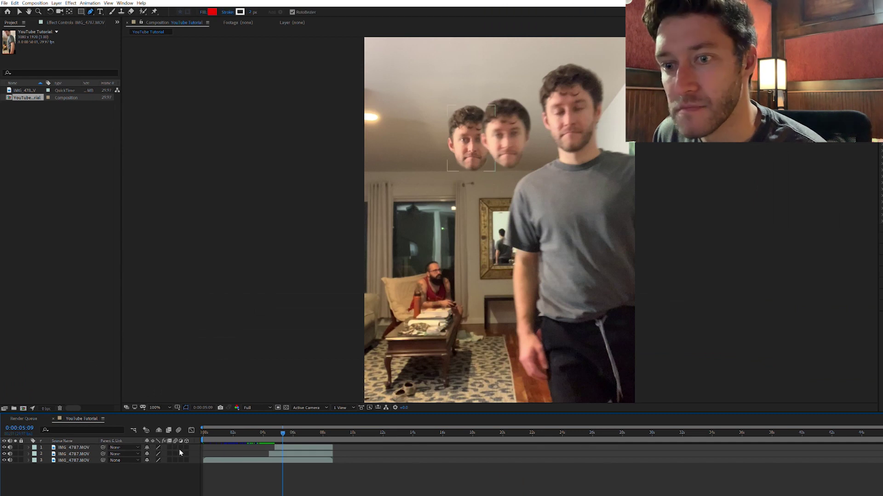
{"action": "left_click", "coordinate": [72, 453]}
{"action": "mouse_move", "coordinate": [73, 447]}
{"action": "left_mouse_down"}
{"action": "mouse_move", "coordinate": [75, 456]}
{"action": "mouse_move", "coordinate": [76, 442]}
{"action": "left_mouse_up"}
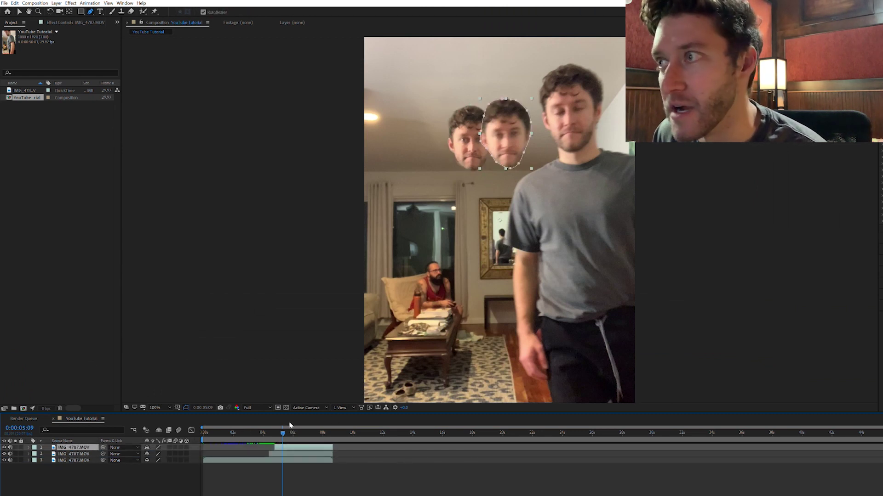
- Preview the composition from around 0:00:02:00 and scrub toward the first head freeze to review the effect
{"action": "mouse_move", "coordinate": [256, 428]}
{"action": "left_mouse_down"}
{"action": "mouse_move", "coordinate": [291, 429]}
{"action": "mouse_move", "coordinate": [271, 428]}
{"action": "left_mouse_up"}
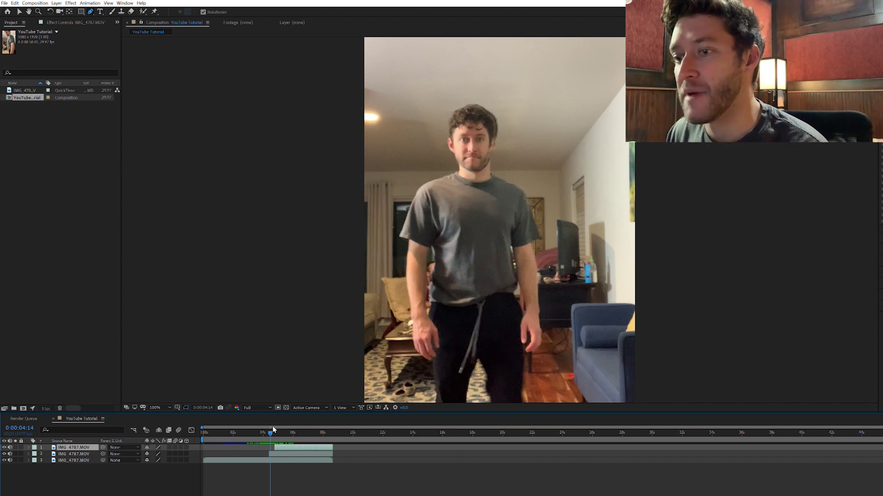
{"action": "left_click_drag", "start_coordinate": [262, 429], "coordinate": [233, 430]}
{"action": "key", "text": "space"}
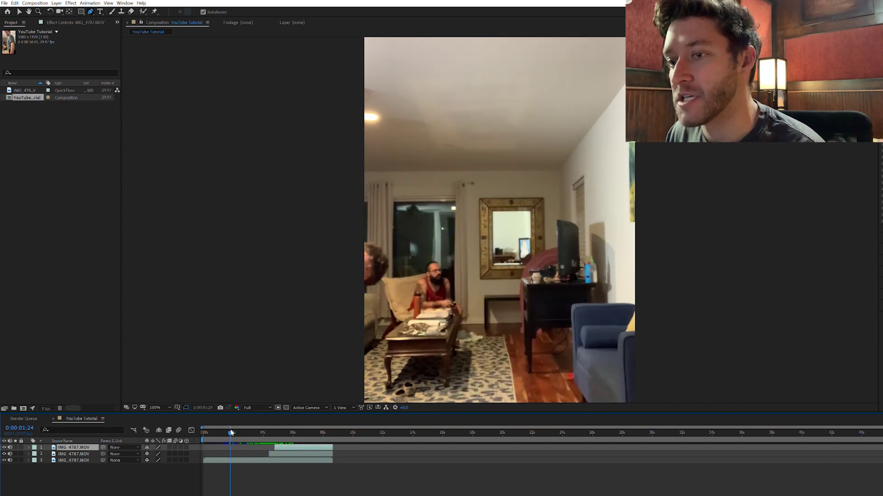
{"action": "mouse_move", "coordinate": [252, 431]}
{"action": "left_mouse_down"}
{"action": "mouse_move", "coordinate": [241, 428]}
{"action": "mouse_move", "coordinate": [266, 431]}
{"action": "left_mouse_up"}
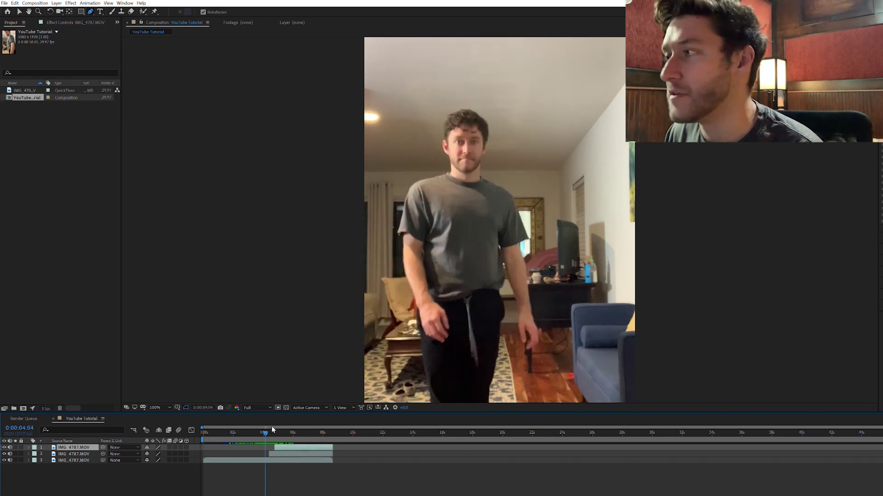